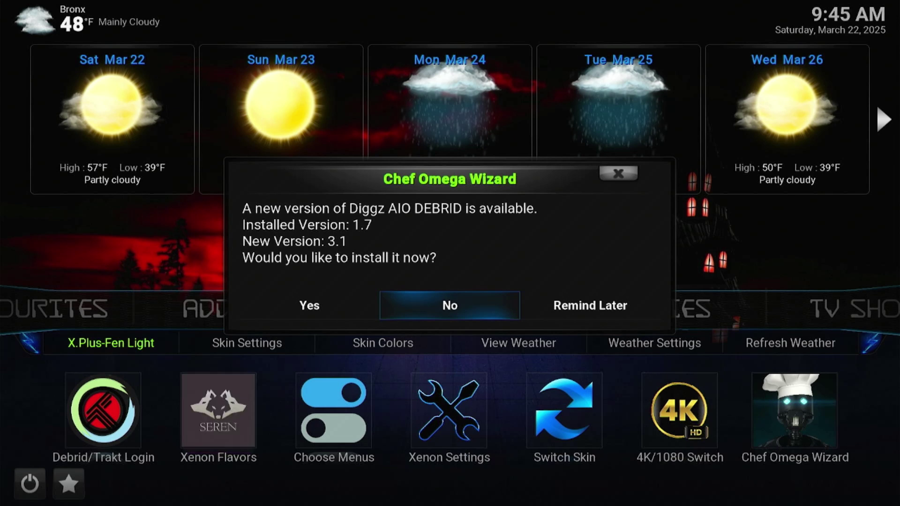
- Defer the Diggz AIO DEBRID 1.7-to-3.1 update prompt by choosing Remind Later
key("Right")
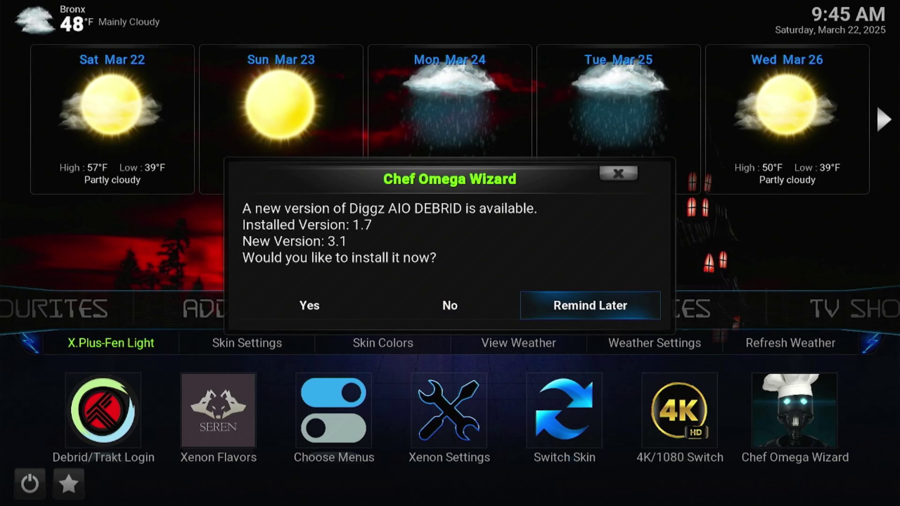
- Dismiss the update prompt and launch the Chef Omega Wizard from the home shortcuts
key("Return")
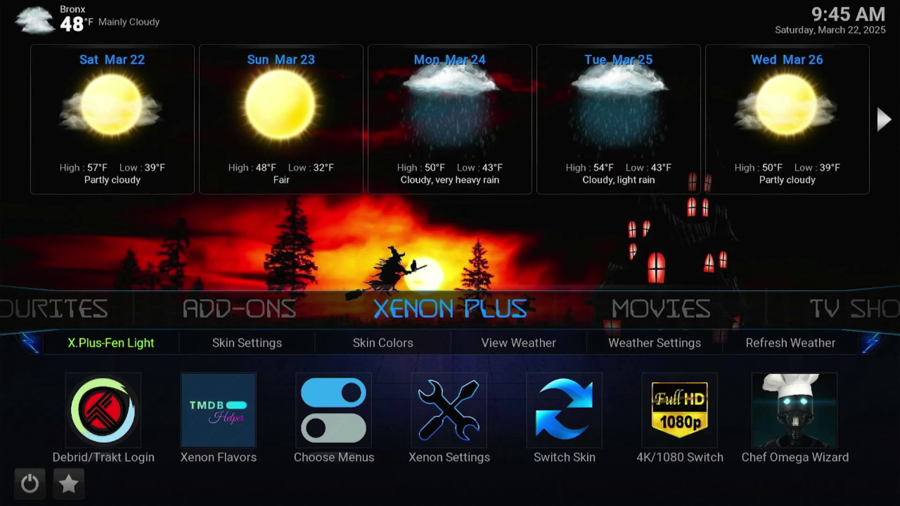
key("Down")
key("Down")
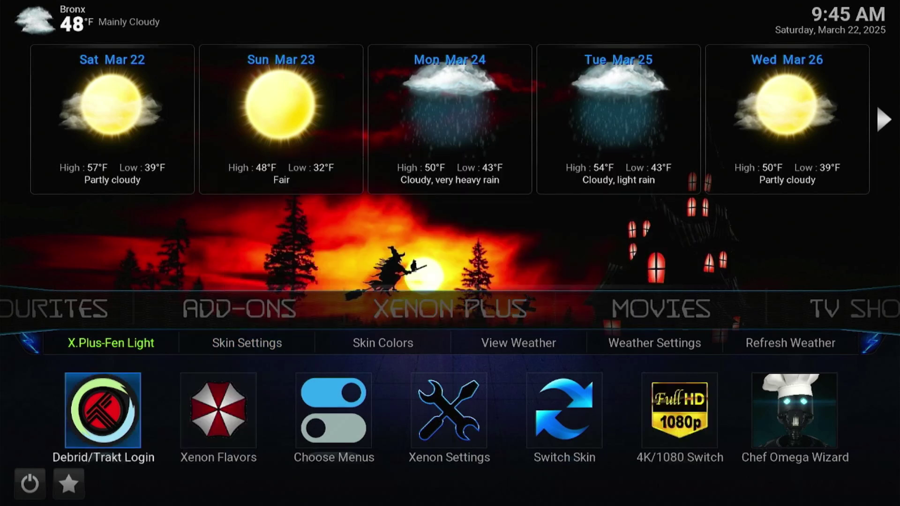
key("Right")
key("Right")
key("Return")
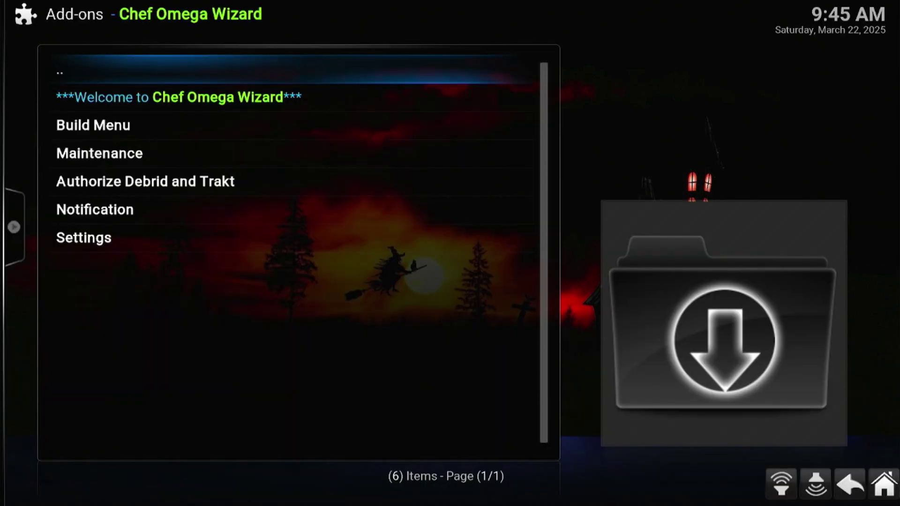
- Install the Diggz AIO DEBRID Version 3.1 build from the wizard's Build Menu
key("Down")
key("Down")
key("Return")
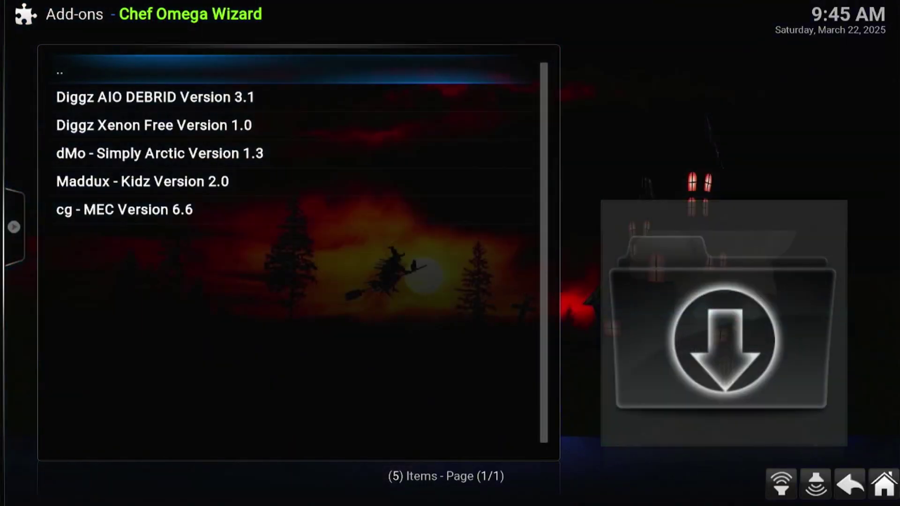
key("Down")
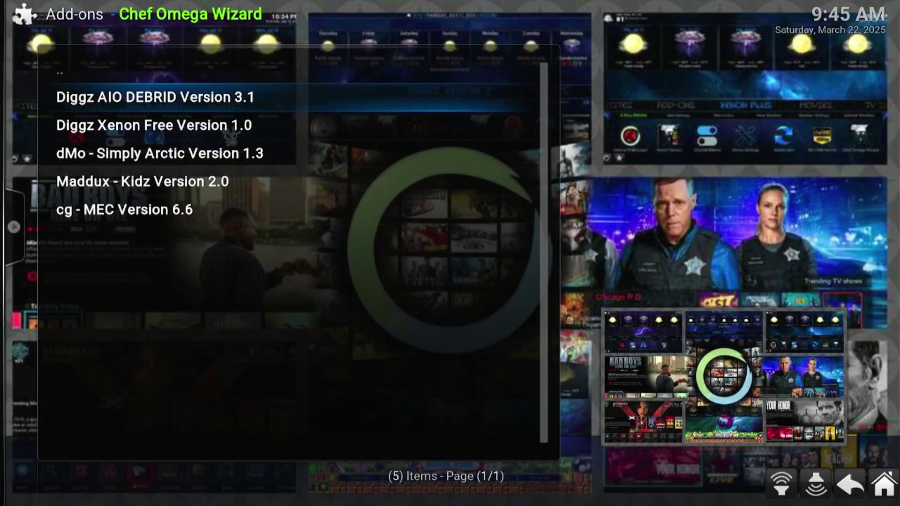
key("Down")
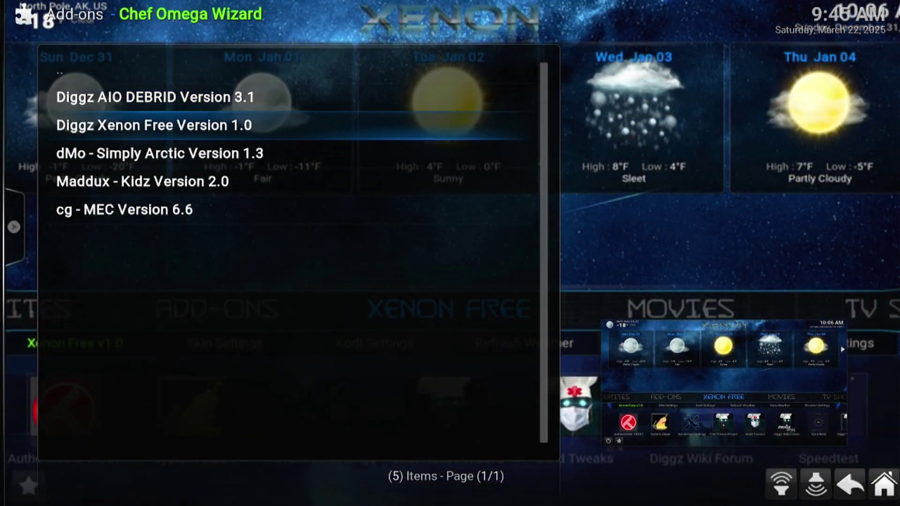
key("Up")
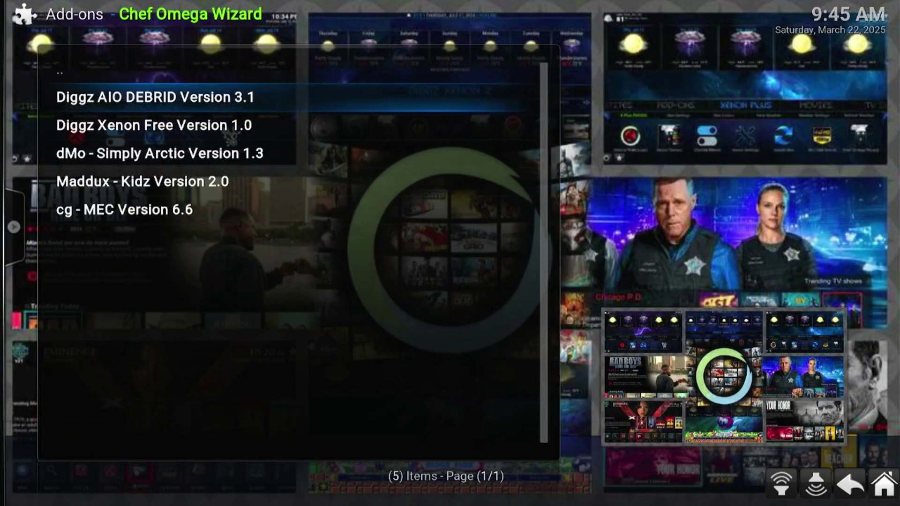
key("Return")
key("Return")
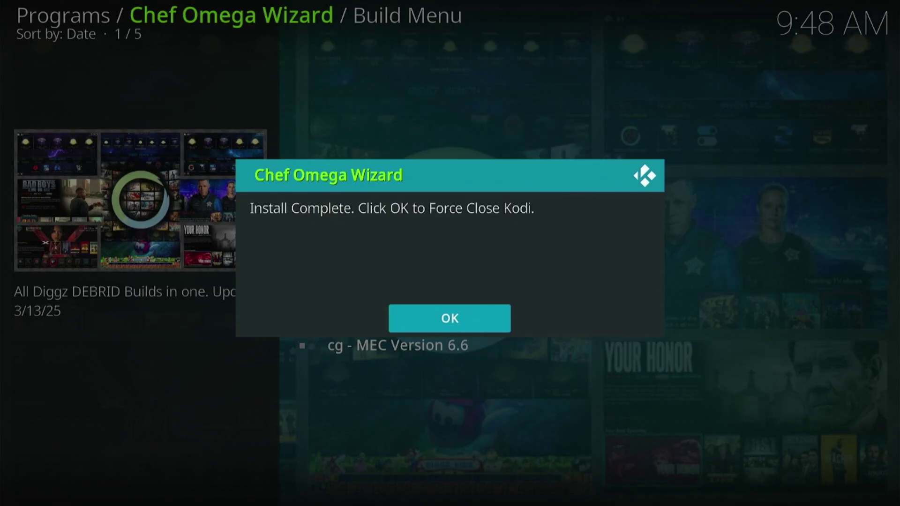
- Force close Kodi to finish the install, then browse the new Setup Wizard sections
key("Return")
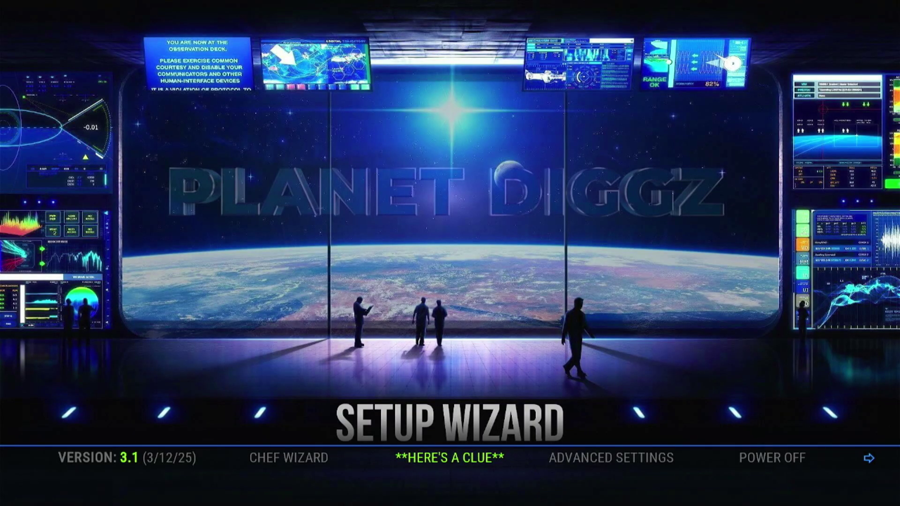
key("Down")
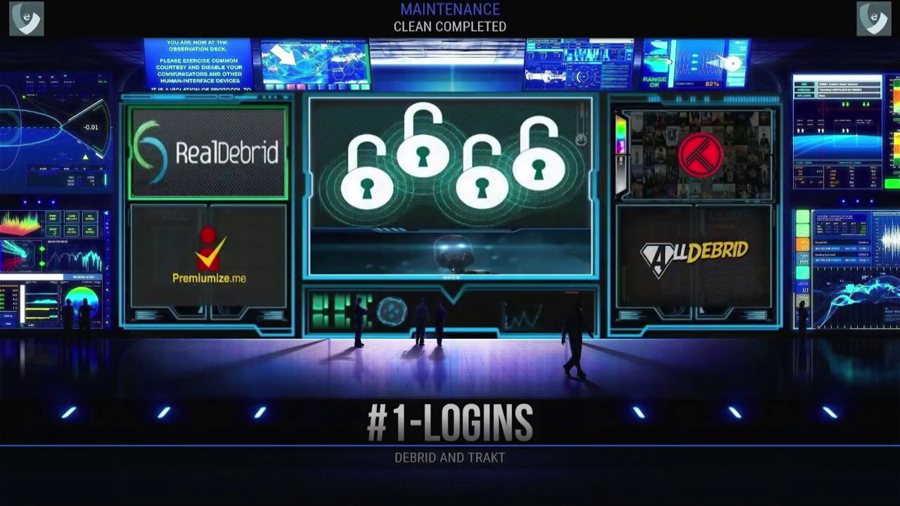
key("Down")
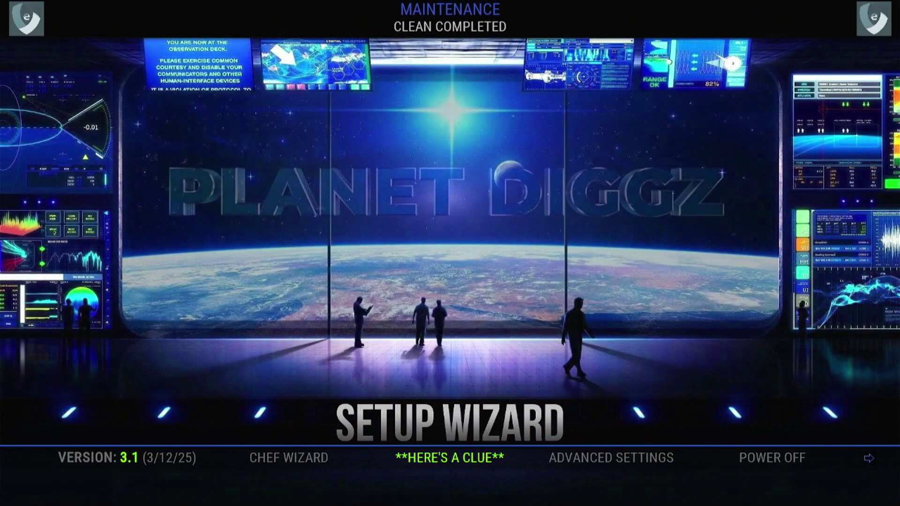
- Download and install the Xenon Plus skin add-on from the INSTALL XENON section
key("Down")
key("Down")
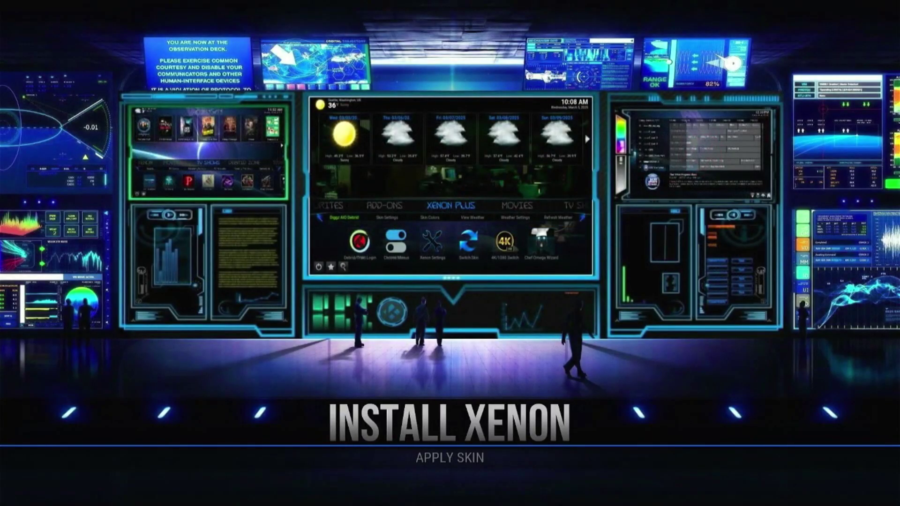
key("Return")
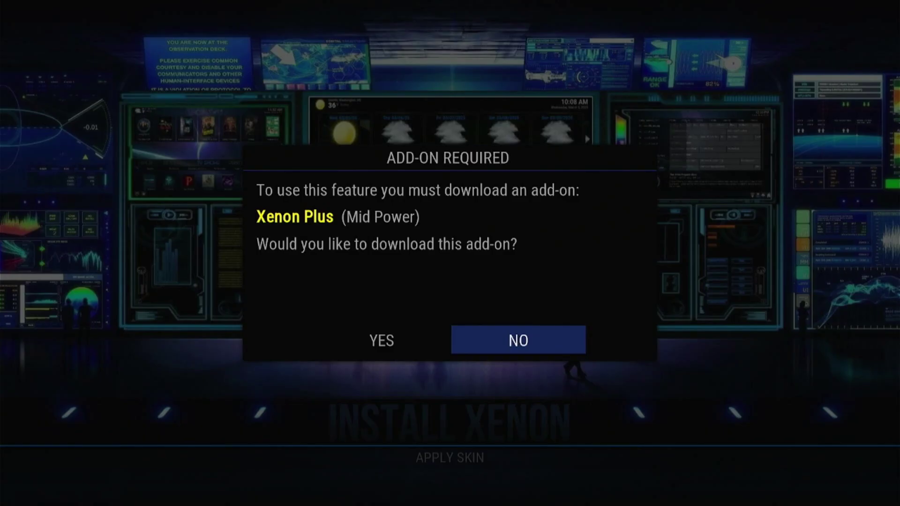
key("Left")
key("Return")
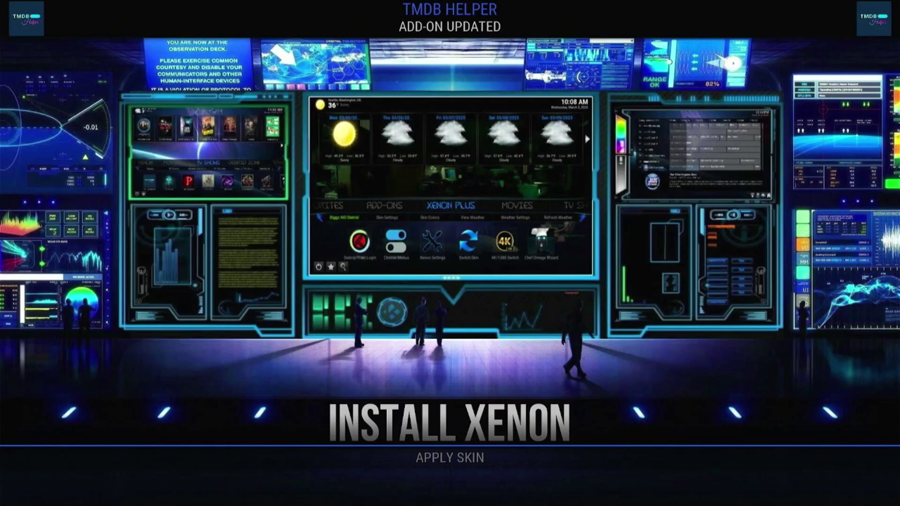
key("Down")
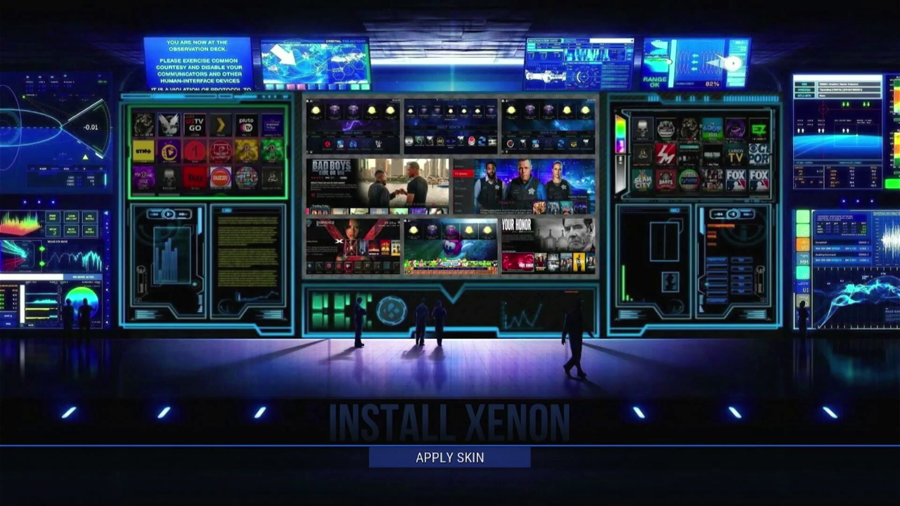
- Apply the Xenon Plus (Mid Power) skin and navigate its submenu to Weather Settings
key("Return")
key("Down")
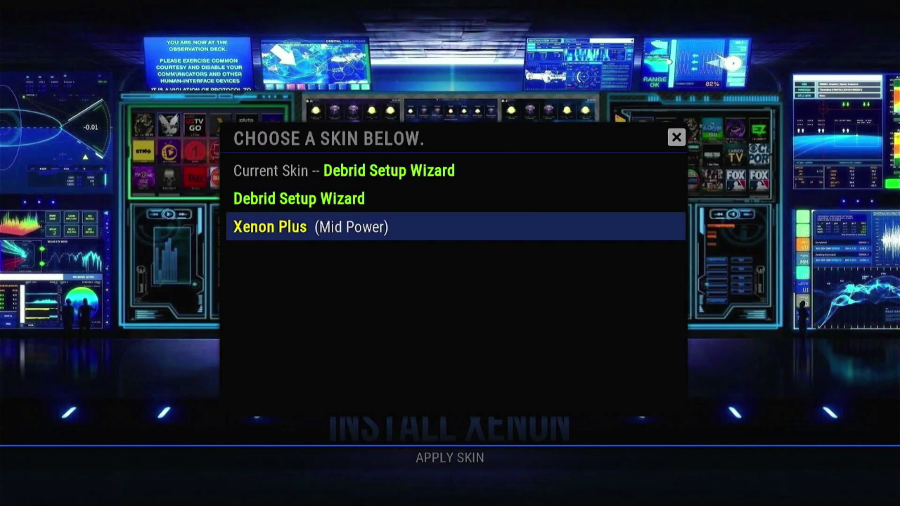
key("Return")
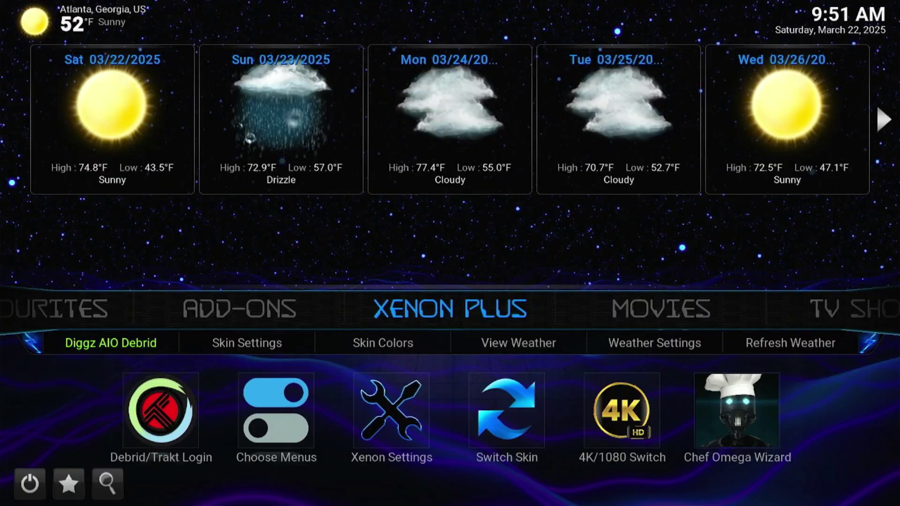
key("Down")
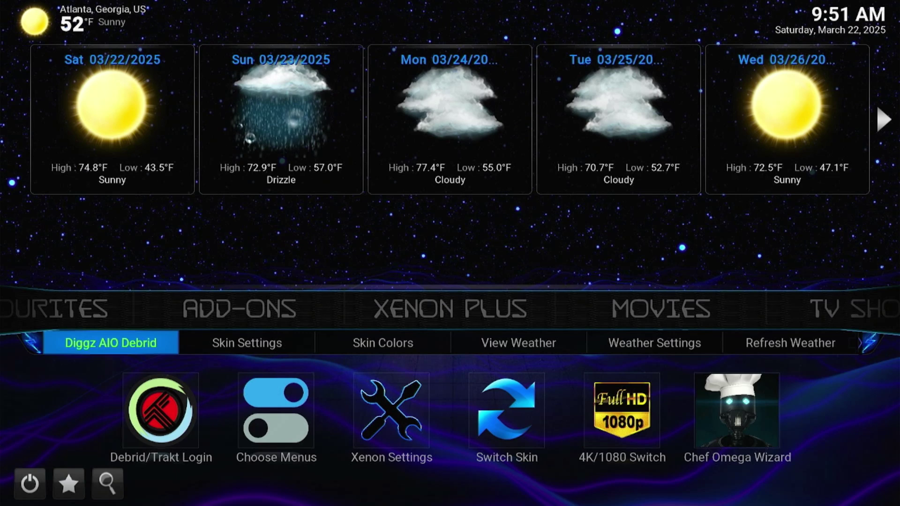
key("Right")
key("Right")
key("Right")
key("Right")
key("Right")
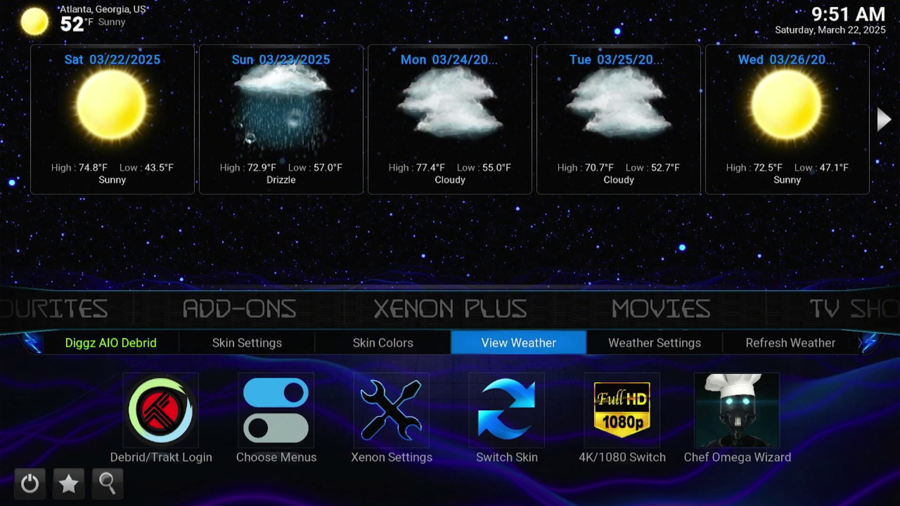
key("Left")
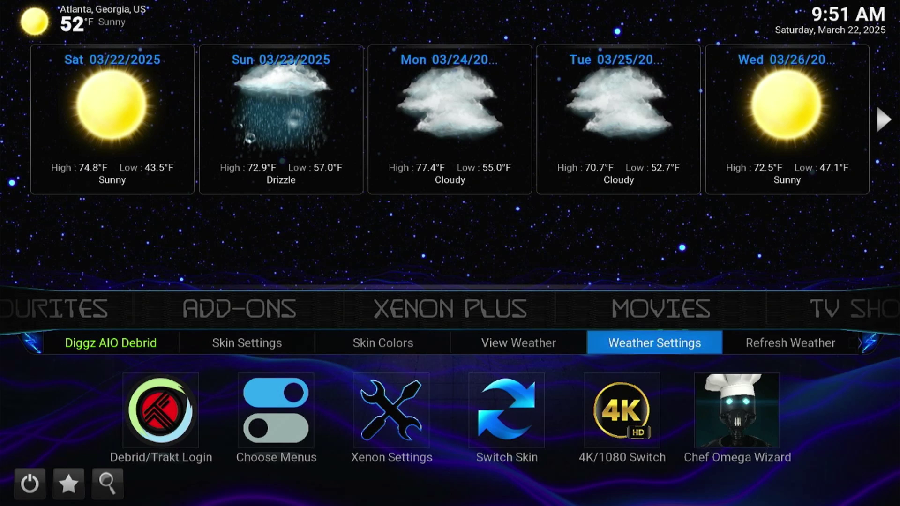
- Replace the Atlanta Location 1 entry with a search for 'new york city'
key("Return")
key("Down")
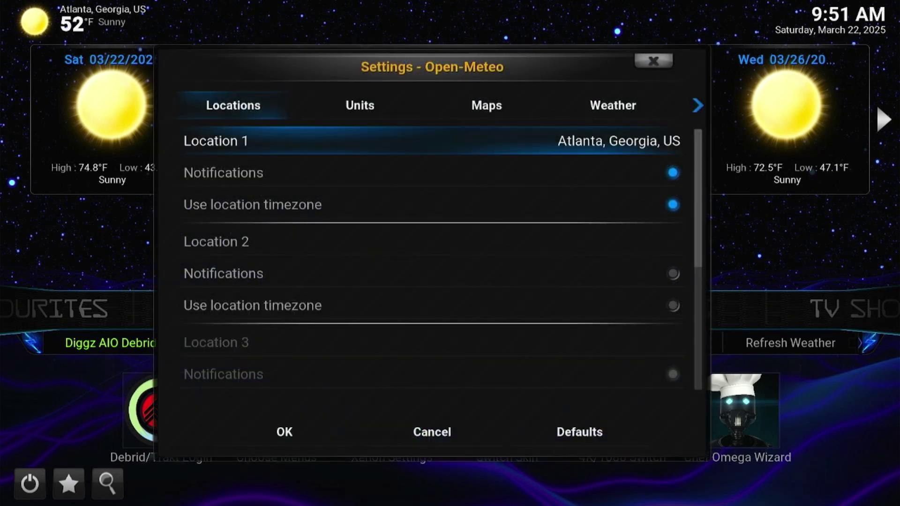
key("Return")
key("Return")
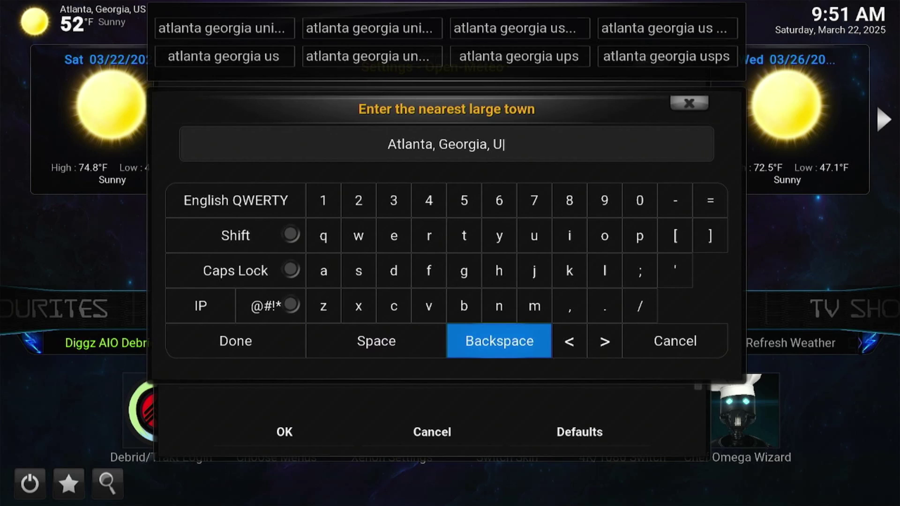
key("Return")
key("Return")
key("Up")
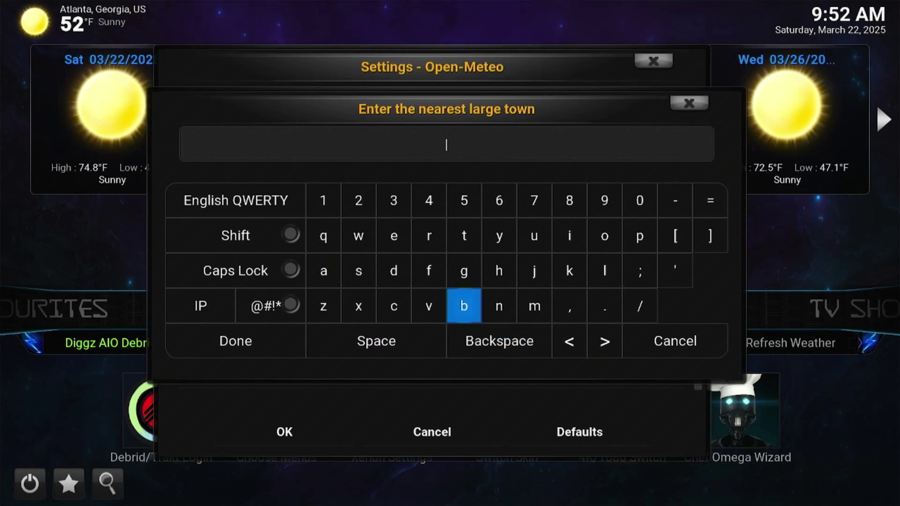
key("Right")
key("Return")
key("Up")
key("Up")
key("Left")
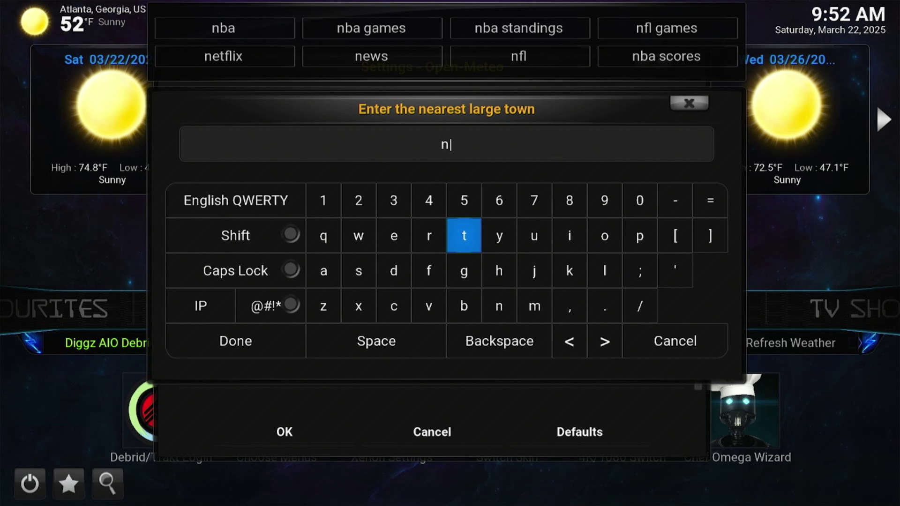
type("ew yor")
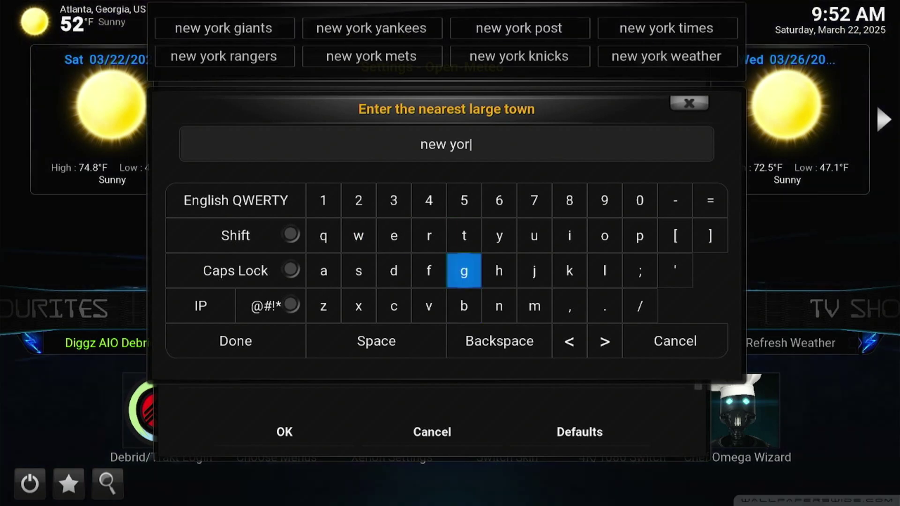
type("k ci")
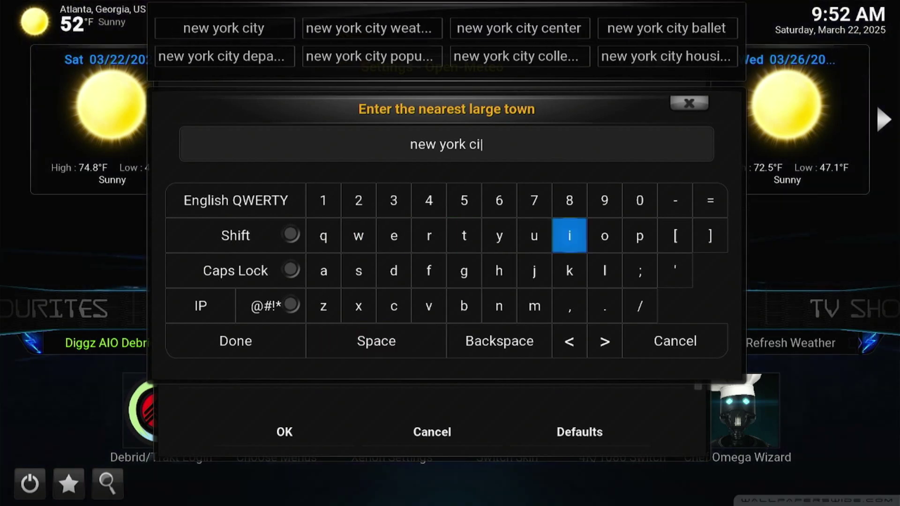
type("ty")
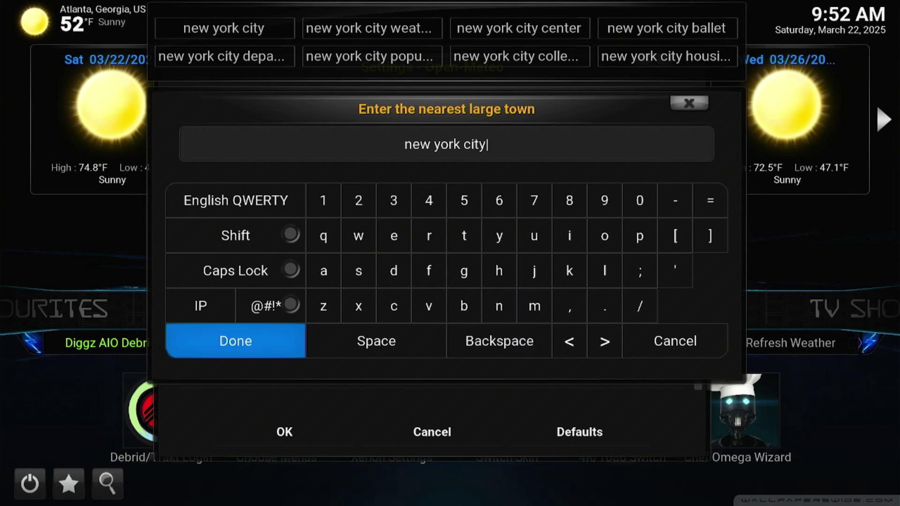
key("Return")
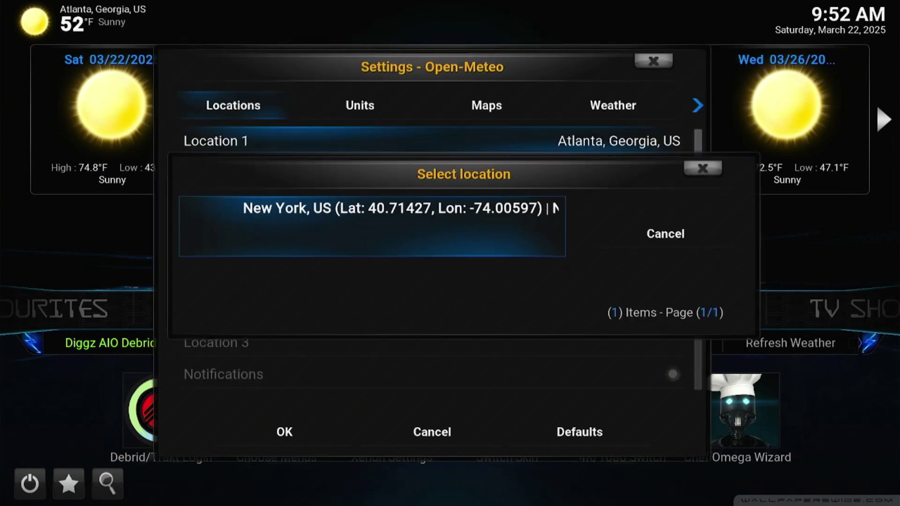
- Choose New York, US as the location and save the weather settings
key("Return")
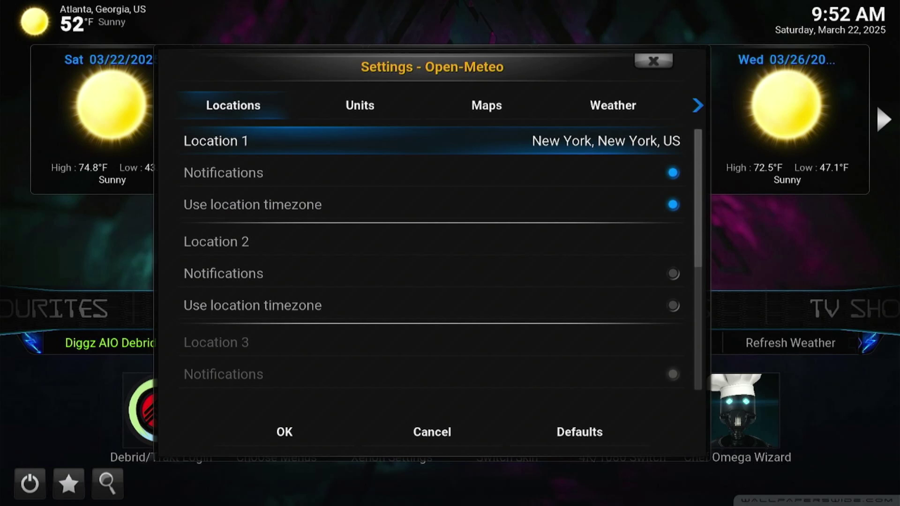
key("Down")
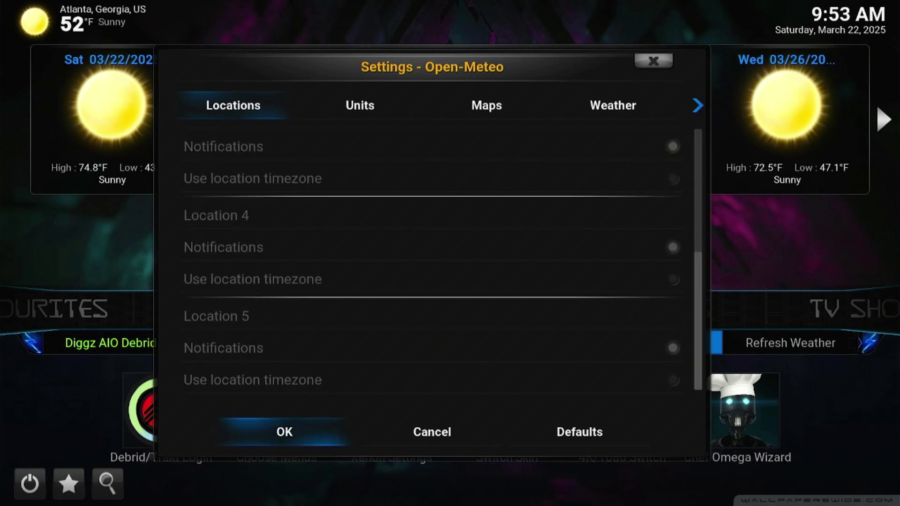
key("Return")
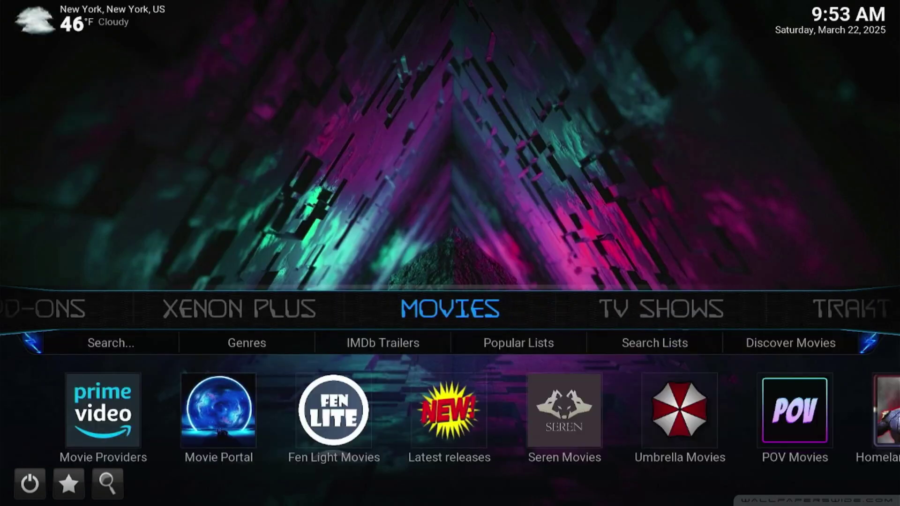
- Launch the Debrid/Trakt Login wizard and bring up its Step 1 list of supported add-ons
key("Left")
key("Left")
key("Down")
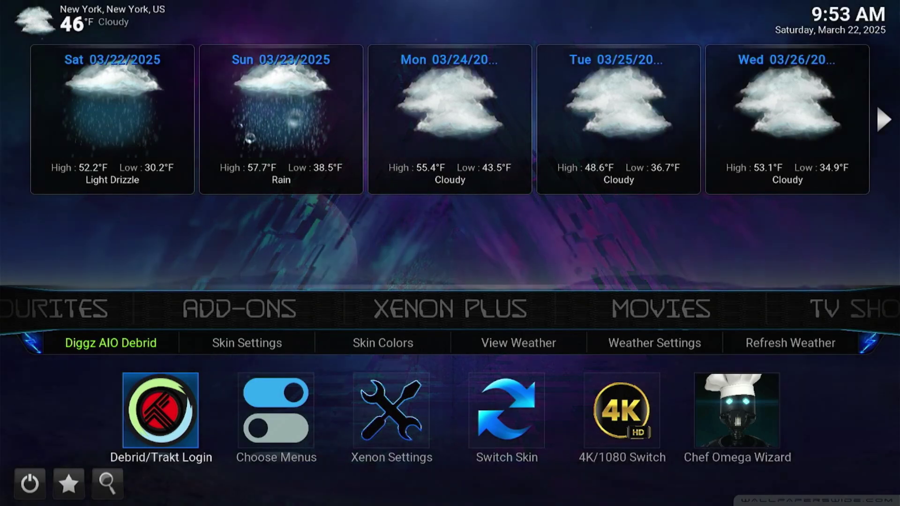
key("Return")
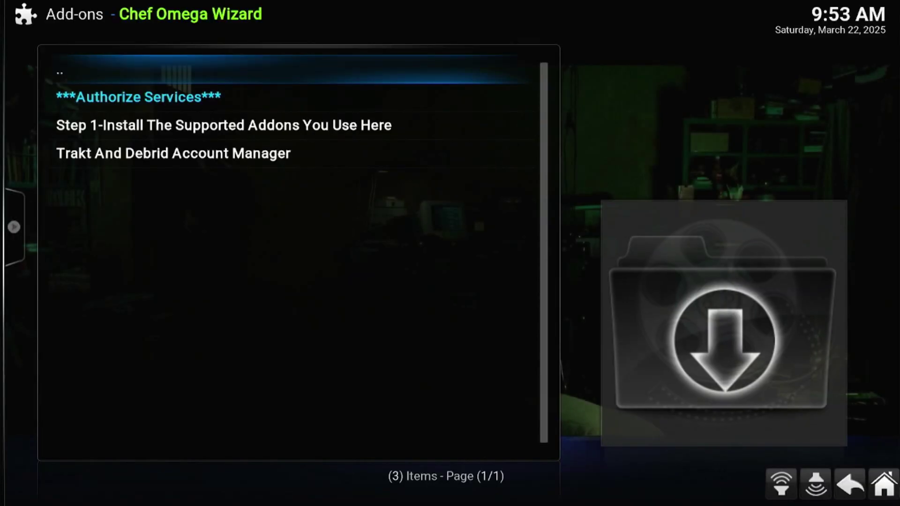
key("Down")
key("Down")
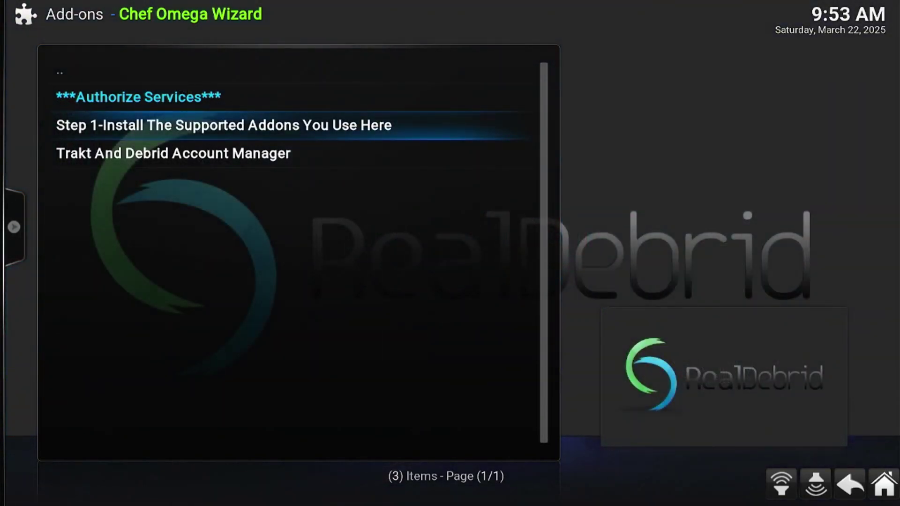
key("Return")
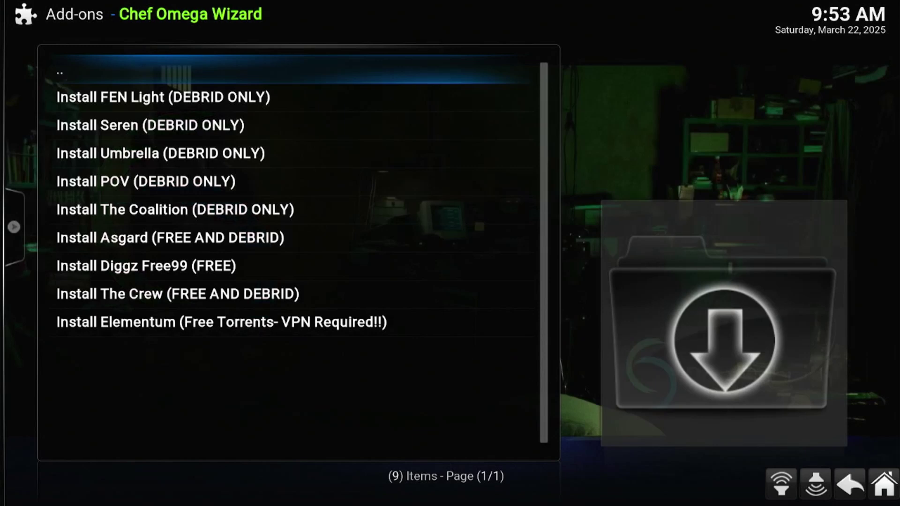
key("Down")
key("Down")
key("Down")
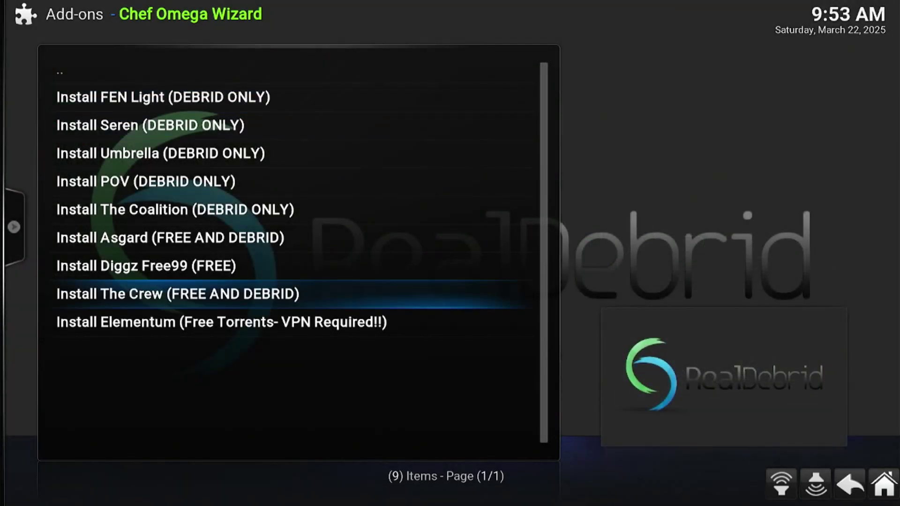
key("Up")
key("Up")
key("Up")
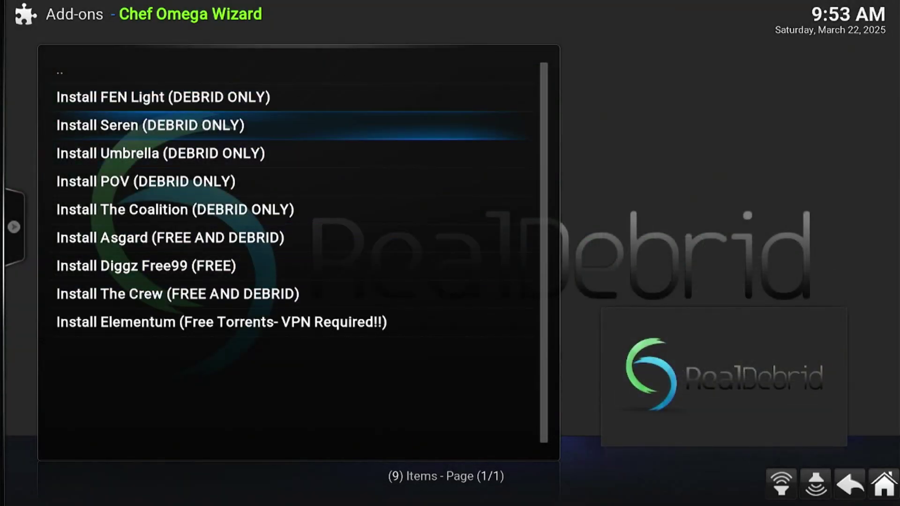
key("Down")
key("Down")
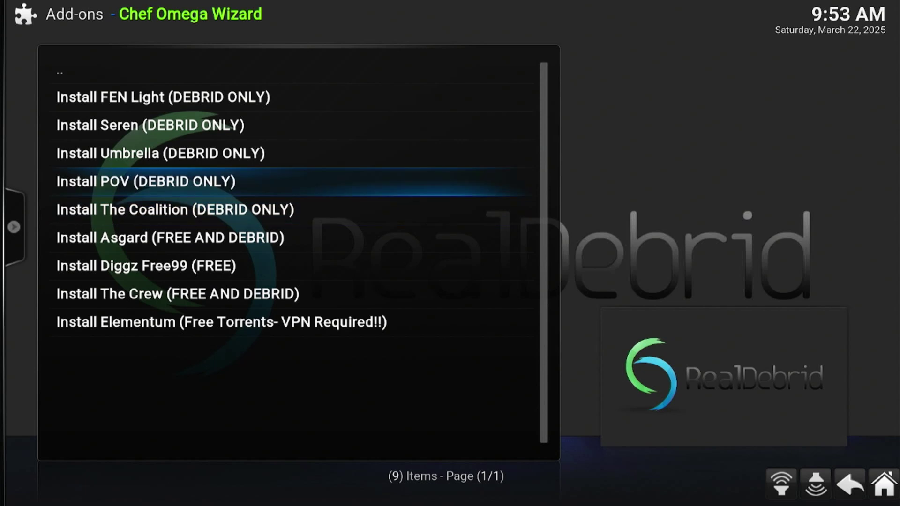
key("Up")
key("Up")
key("Up")
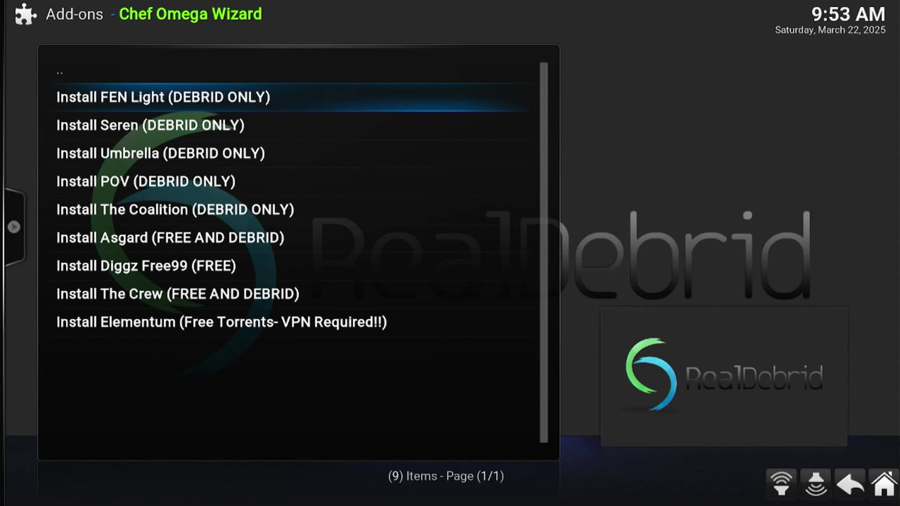
- Install FEN Light, Seren, Umbrella and POV, accepting each download
key("Return")
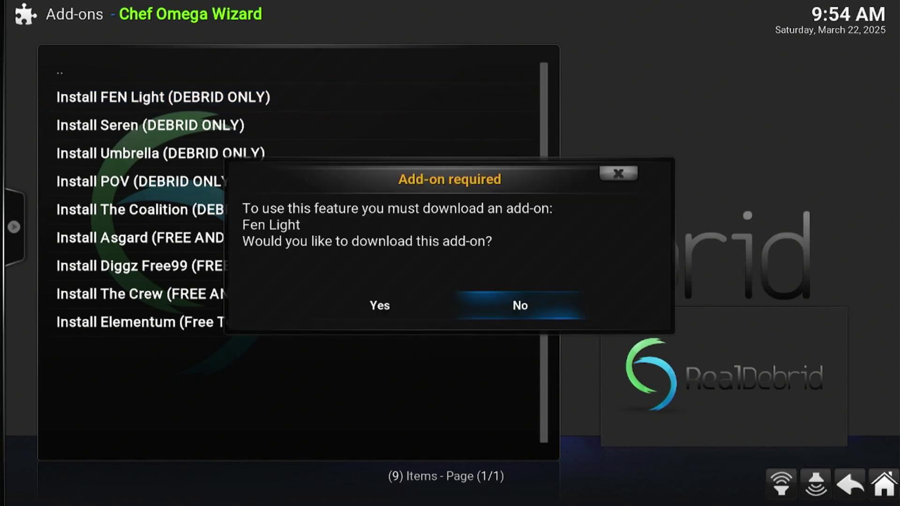
key("Left")
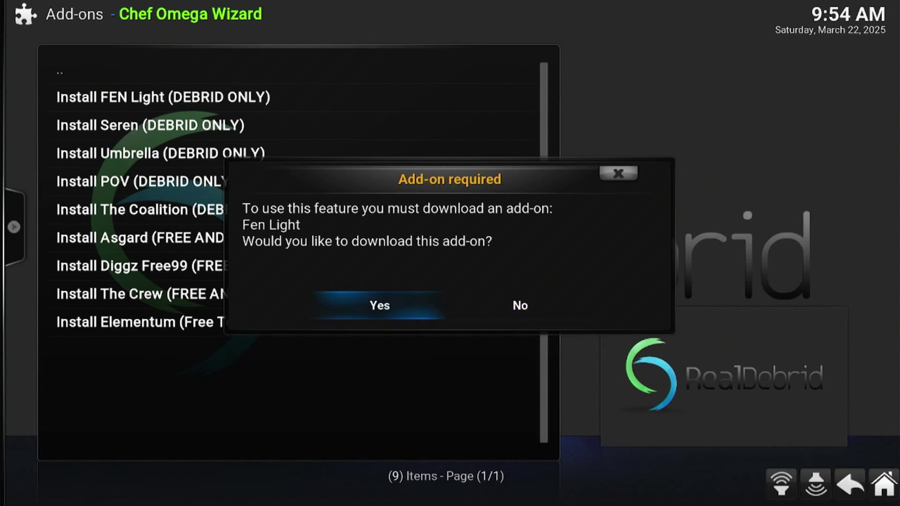
key("Return")
key("Left")
key("Return")
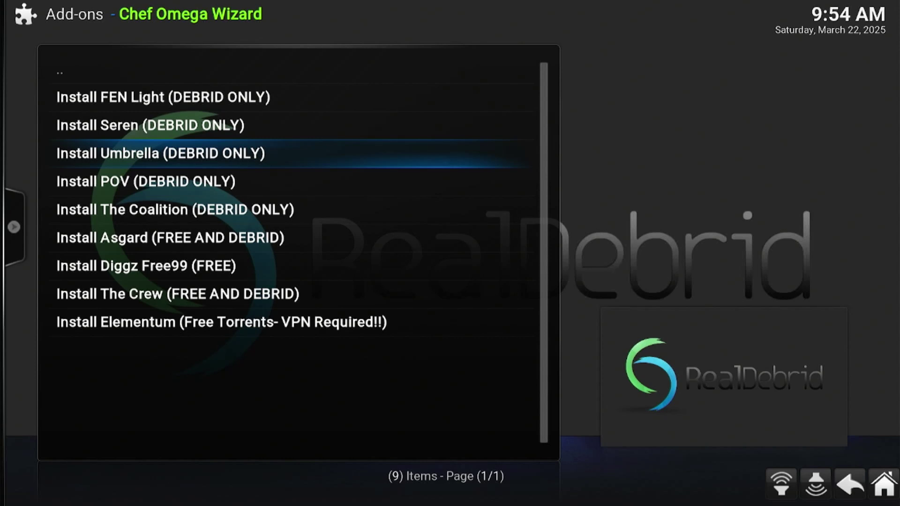
key("Return")
key("Left")
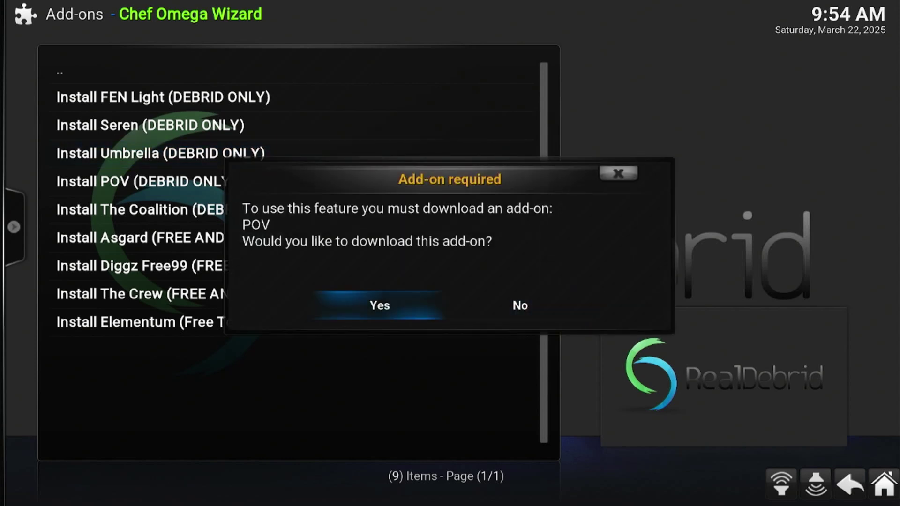
key("Return")
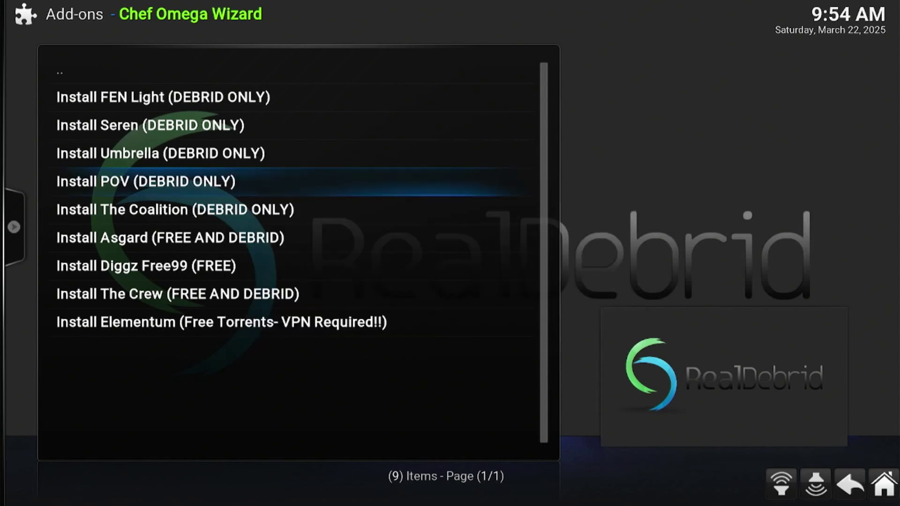
- Install The Coalition and Free99, decline The Crew, and return to the wizard's main menu
left_click(175, 209)
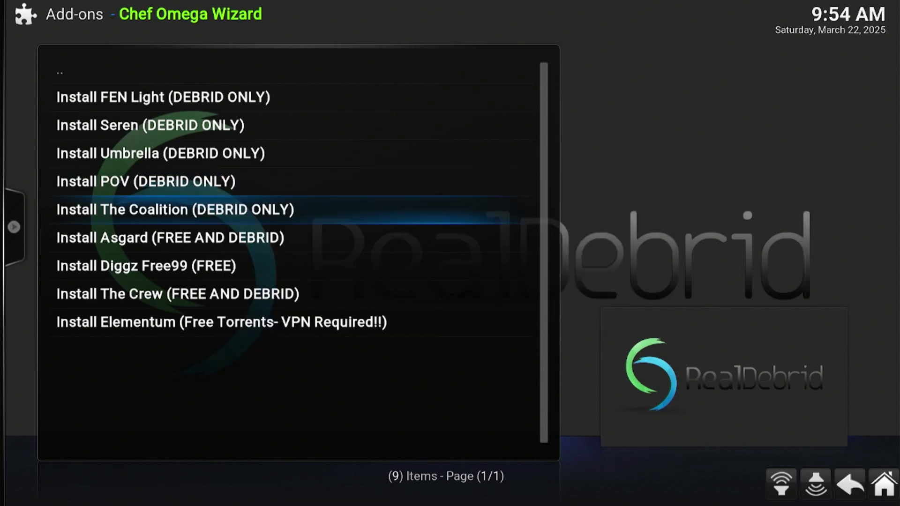
key("Return")
key("Left")
key("Return")
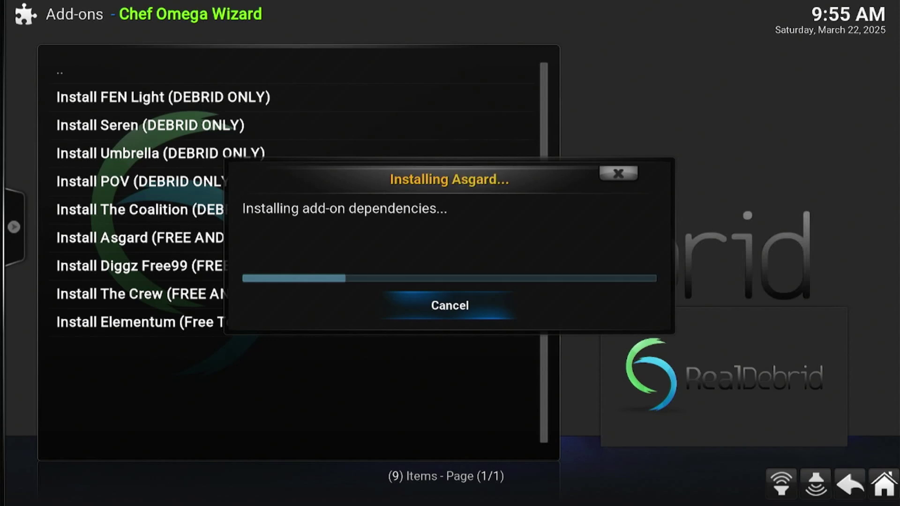
key("Left")
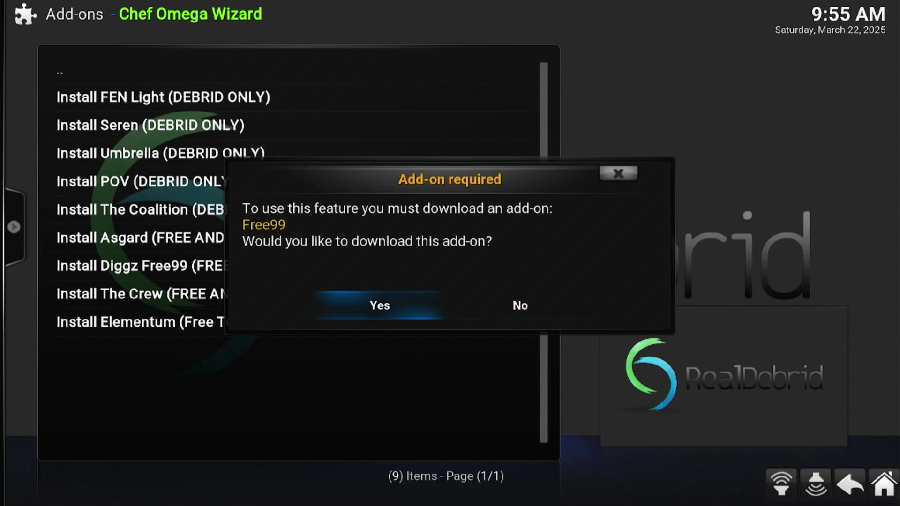
key("Return")
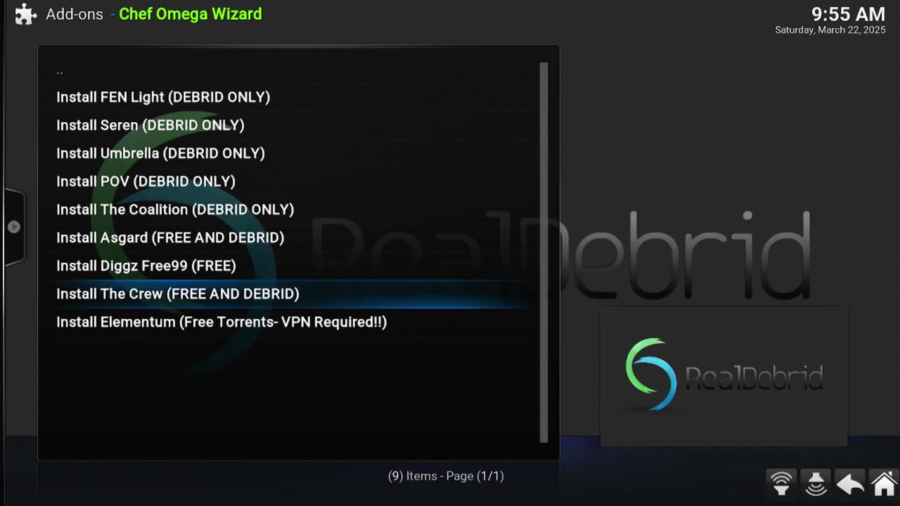
key("Return")
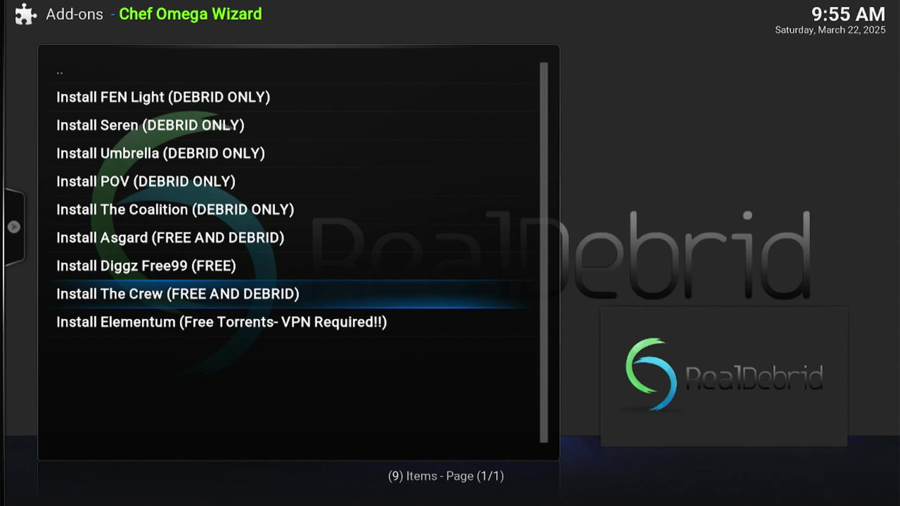
key("BackSpace")
key("Down")
key("Down")
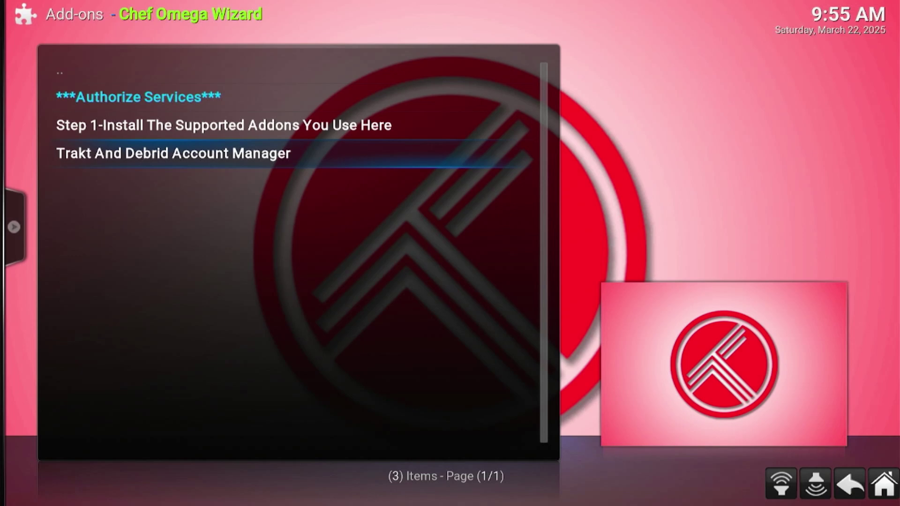
- Run Authenticate Real Debrid from Trakt And Debrid Account Manager to show the device code
key("Return")
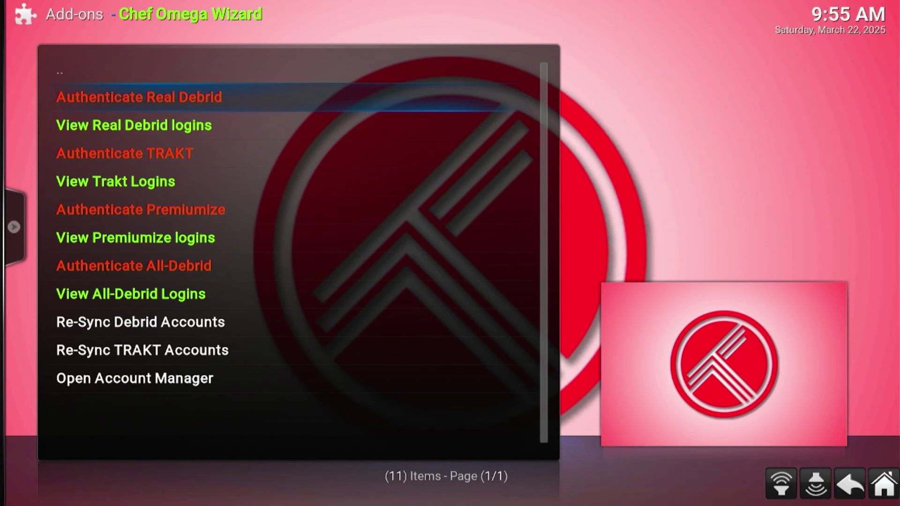
key("Return")
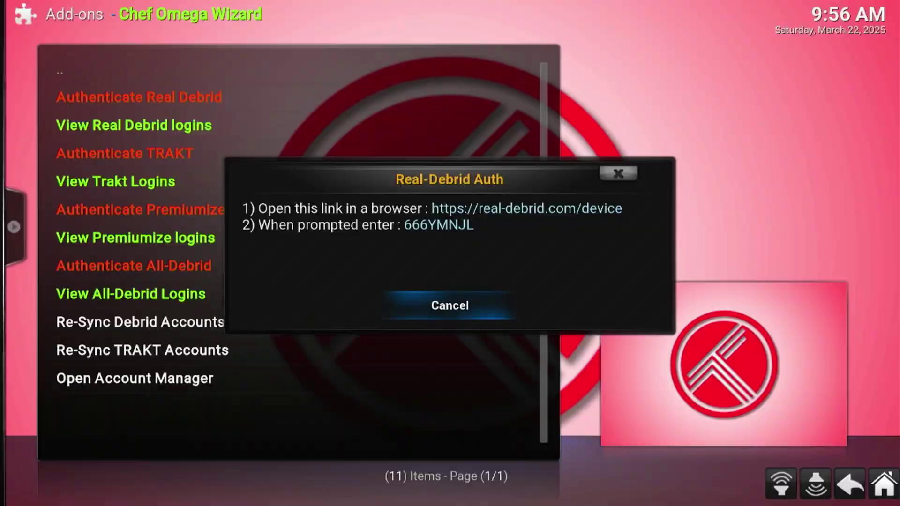
- Cancel the Real-Debrid Auth dialog, close Account Manager, and back out to the Xenon Plus home
key("Down")
key("Down")
key("Down")
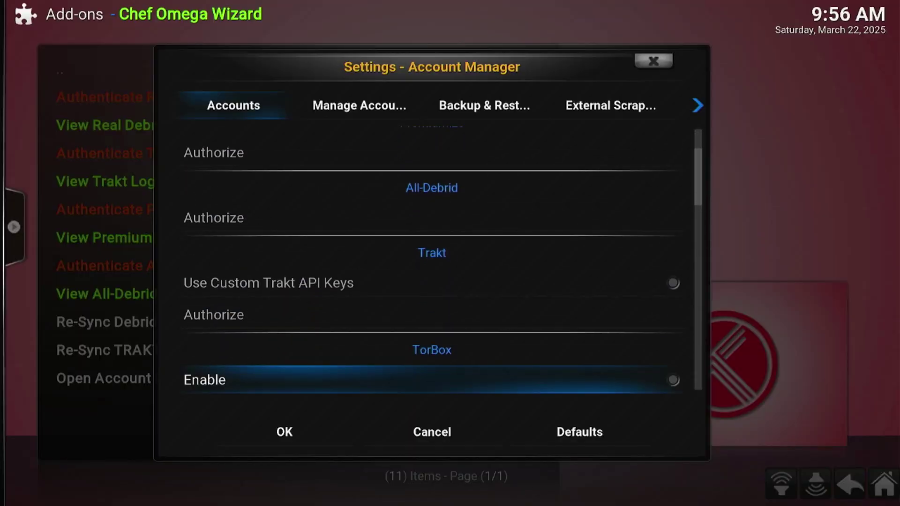
key("Escape")
key("BackSpace")
key("Escape")
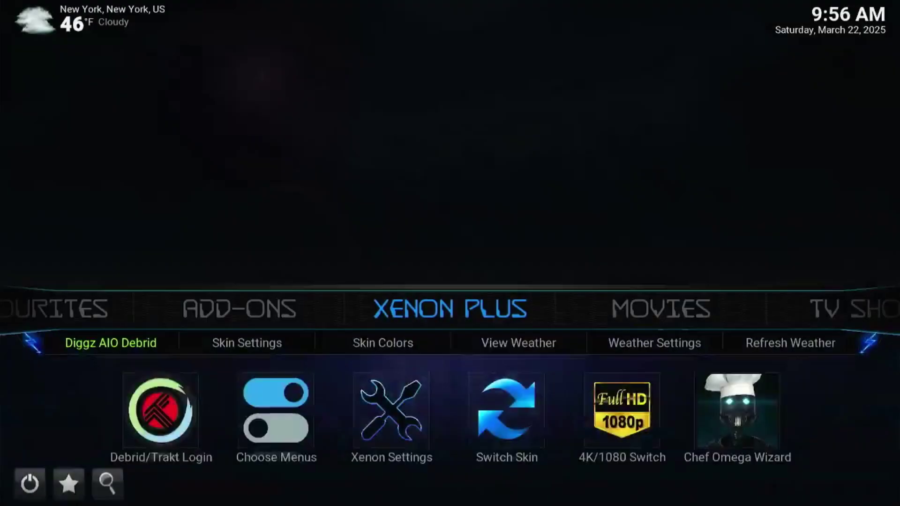